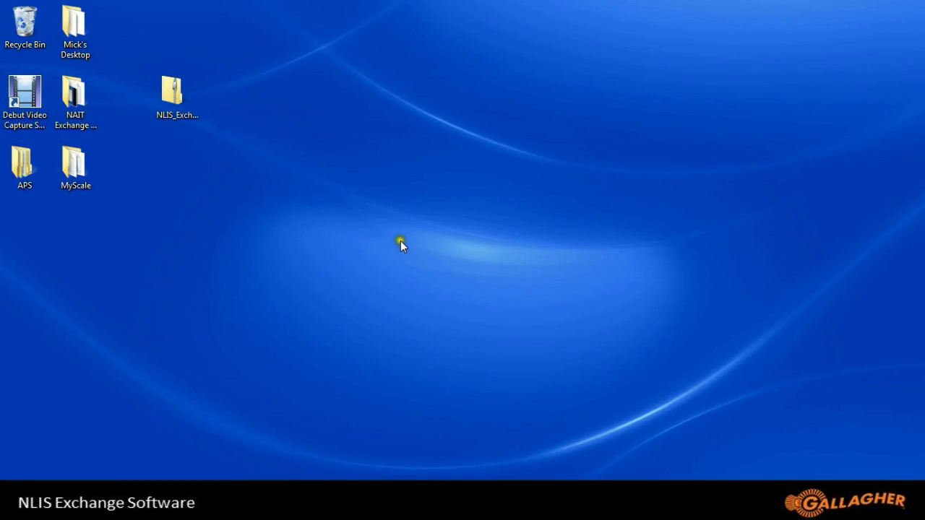
Run NLISInstaller.msi from inside the NLIS_Exchange.zip archive, accepting the security warning.
{"action": "double_click", "coordinate": [167, 94]}
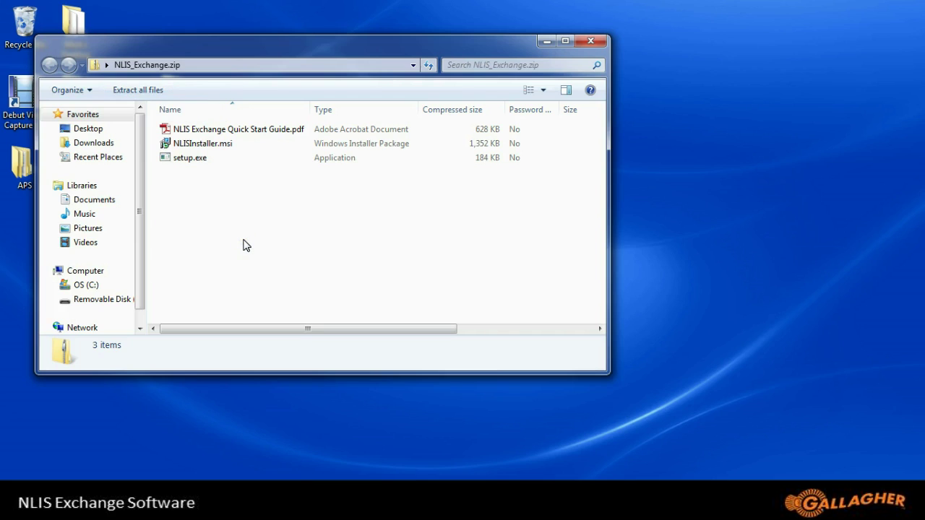
{"action": "left_click", "coordinate": [223, 148]}
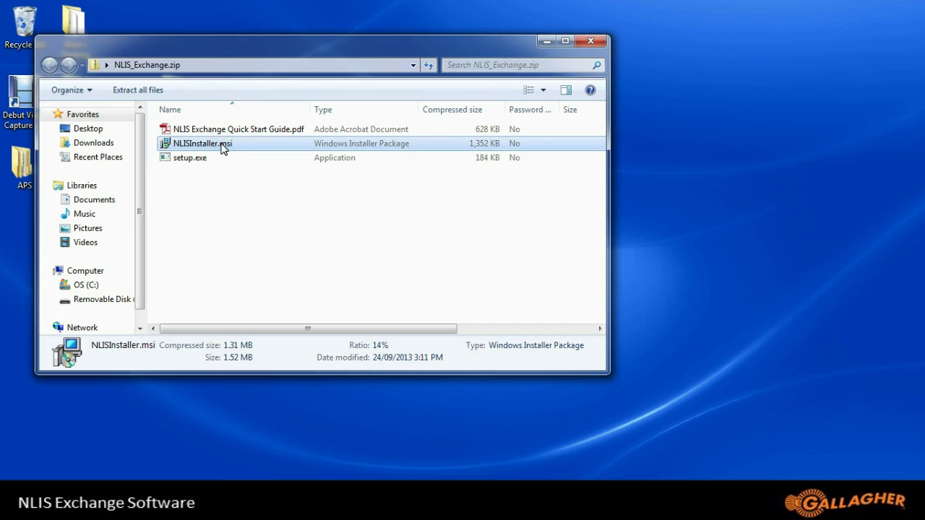
{"action": "double_click", "coordinate": [222, 147]}
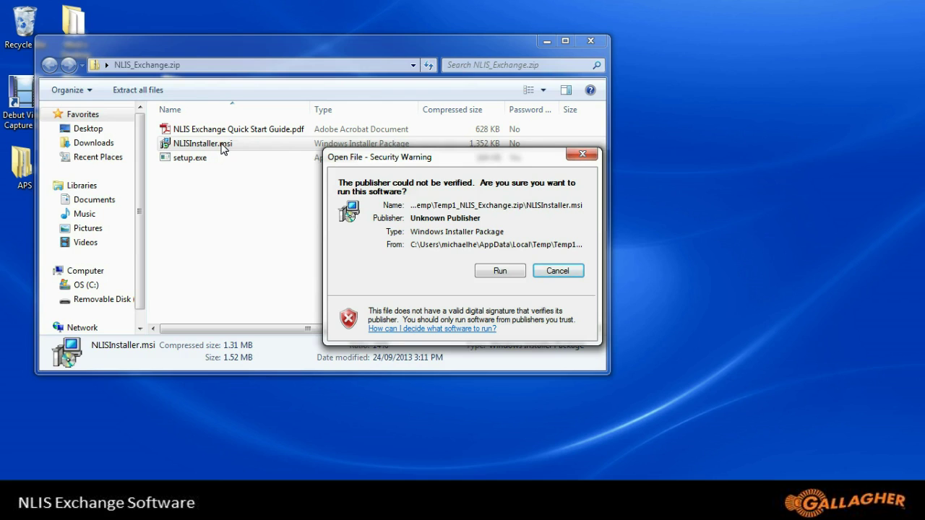
{"action": "left_click", "coordinate": [500, 272]}
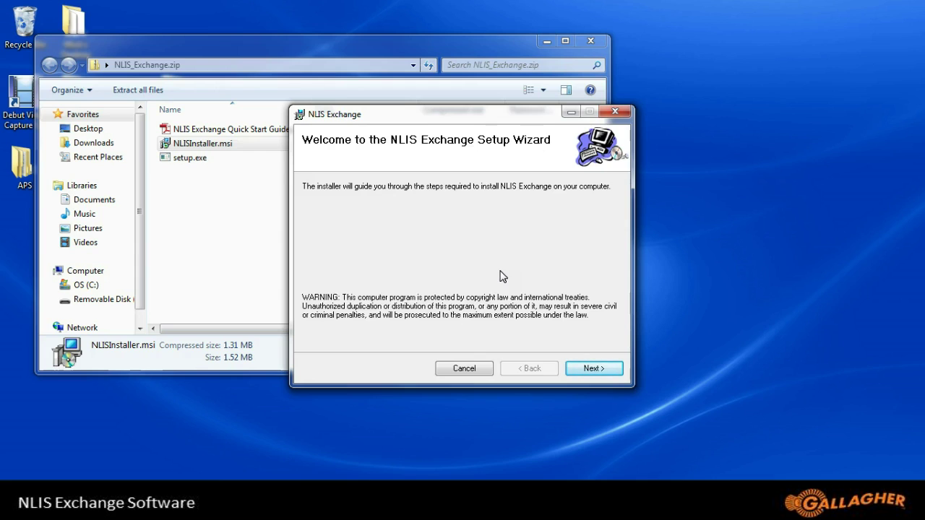
Complete the NLIS Exchange setup wizard with its default settings and close it.
{"action": "left_click", "coordinate": [603, 369]}
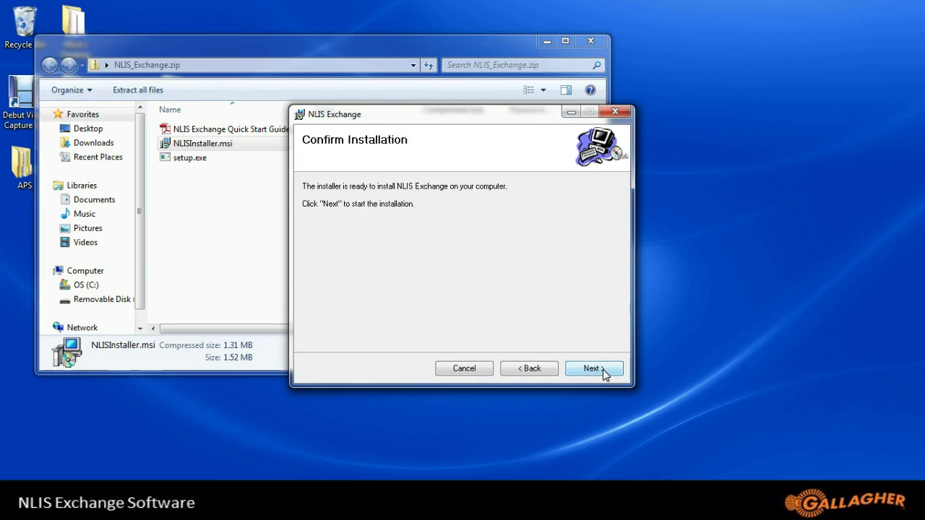
{"action": "left_click", "coordinate": [603, 369]}
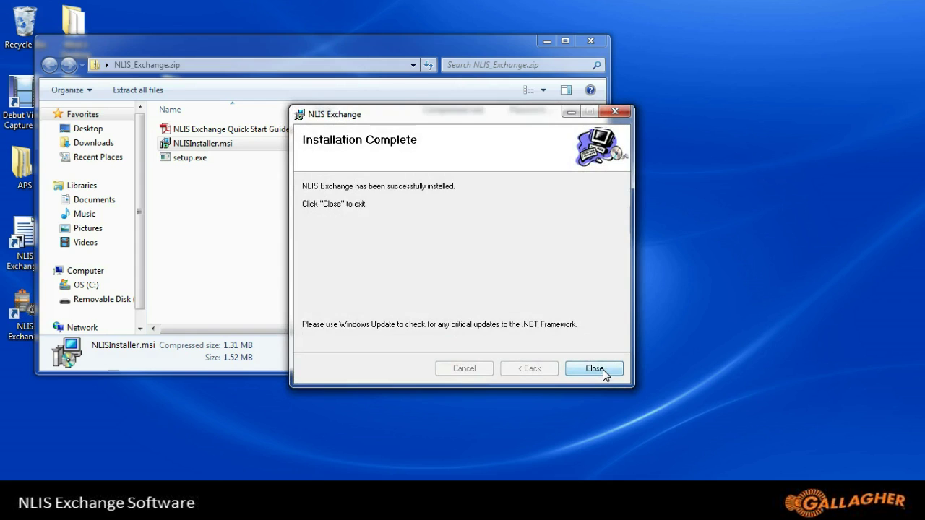
{"action": "left_click", "coordinate": [602, 369]}
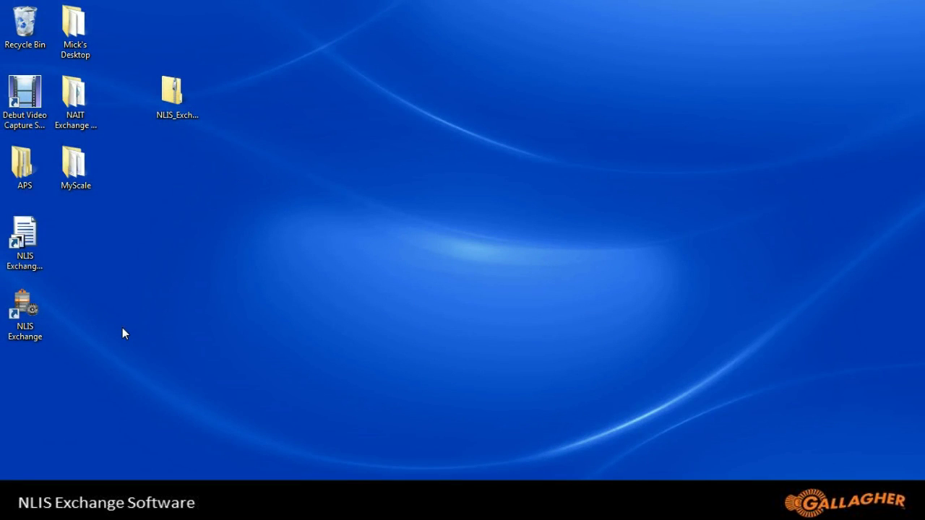
Launch NLIS Exchange from the desktop, continue on the 30-day trial and open Configuration.
{"action": "double_click", "coordinate": [22, 311]}
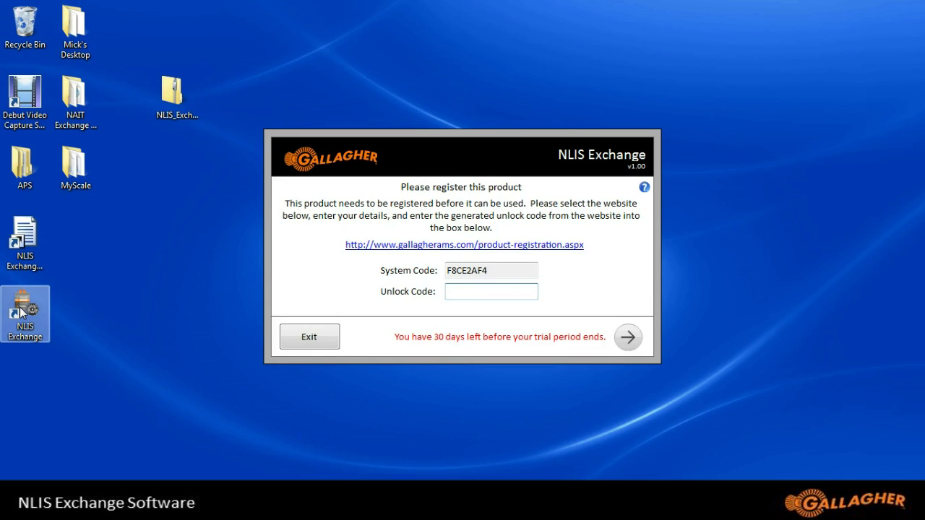
{"action": "left_click", "coordinate": [626, 336]}
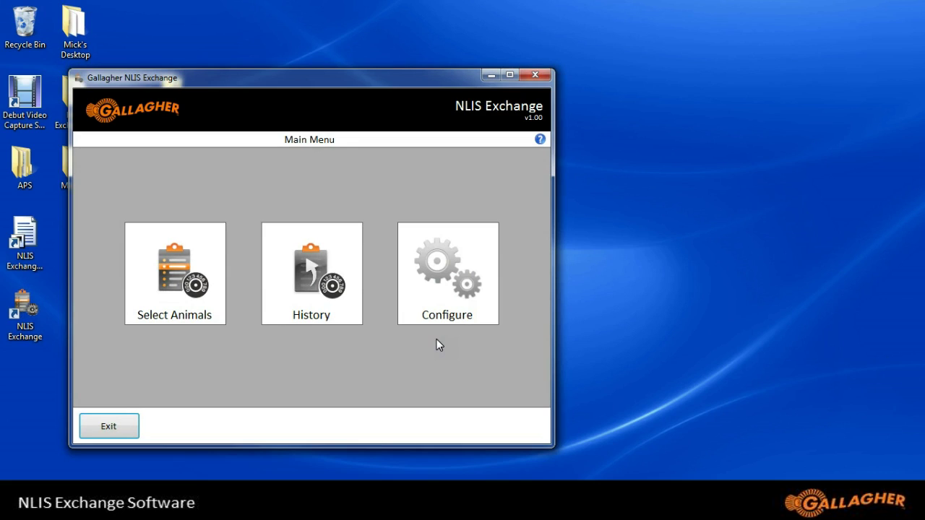
{"action": "left_click", "coordinate": [437, 293]}
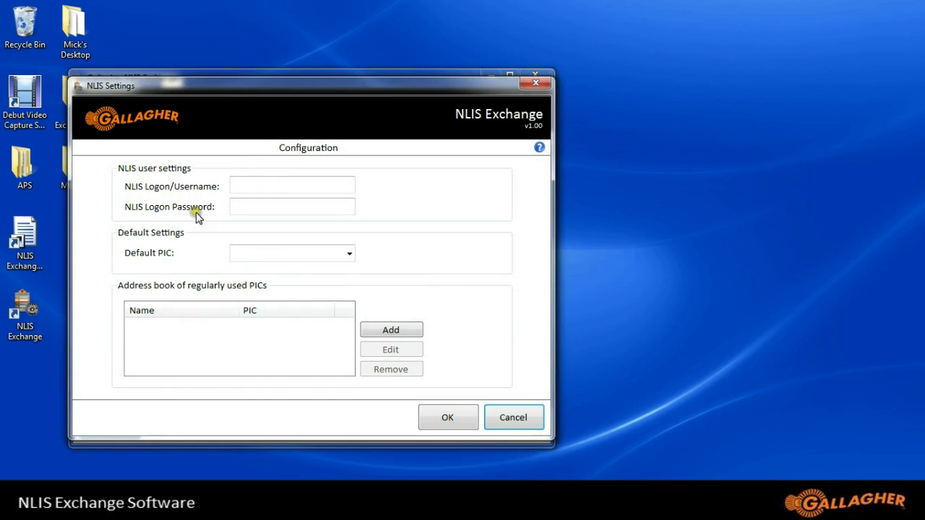
Enter the NLIS logon username and the account password in the configuration.
{"action": "left_click", "coordinate": [247, 187]}
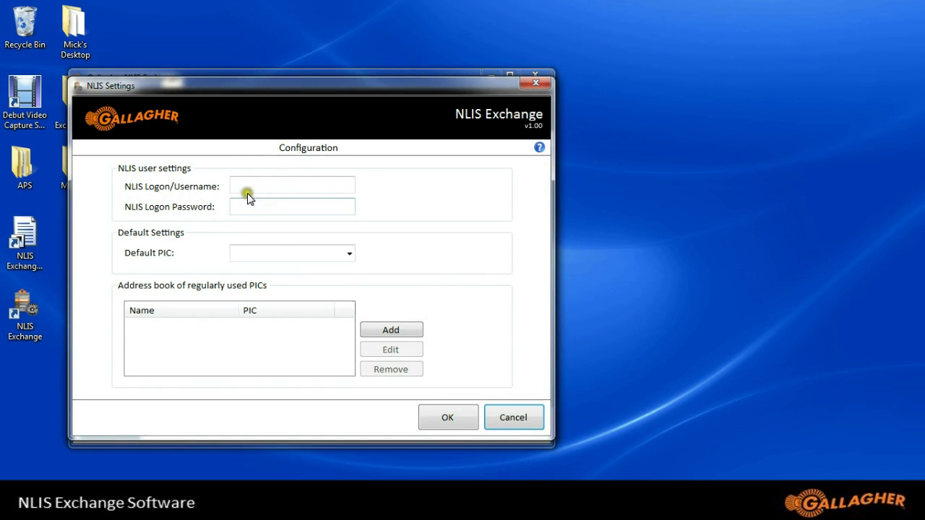
{"action": "left_click", "coordinate": [249, 186]}
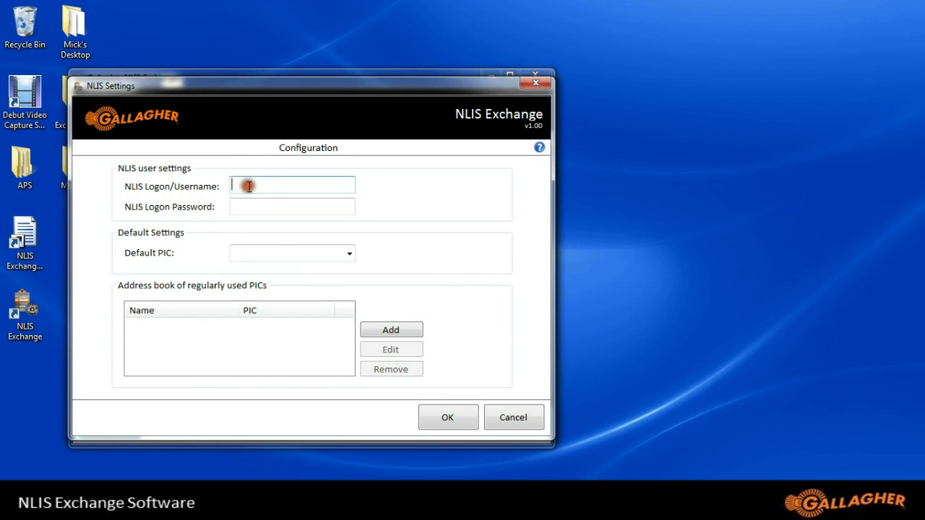
{"action": "type", "text": "2AGNTGAL"}
{"action": "left_click", "coordinate": [239, 207]}
{"action": "type", "text": "*"}
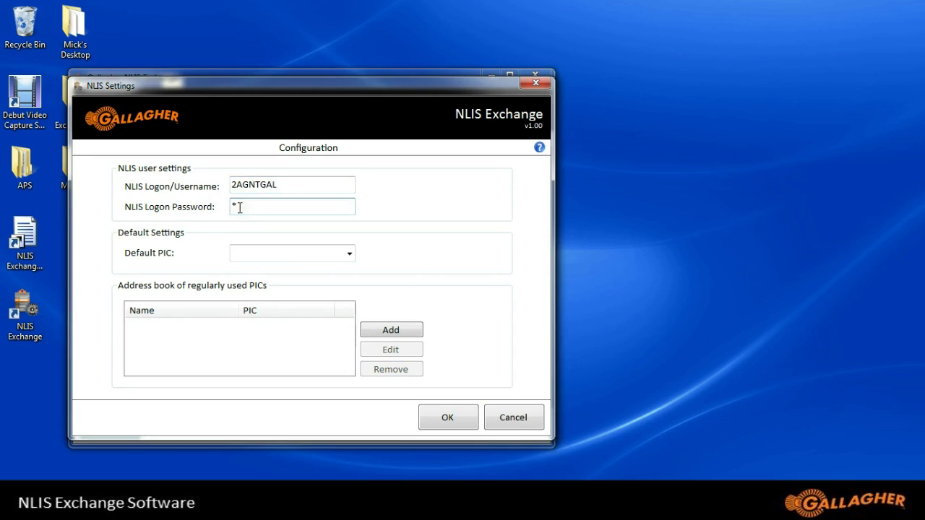
{"action": "type", "text": "*******"}
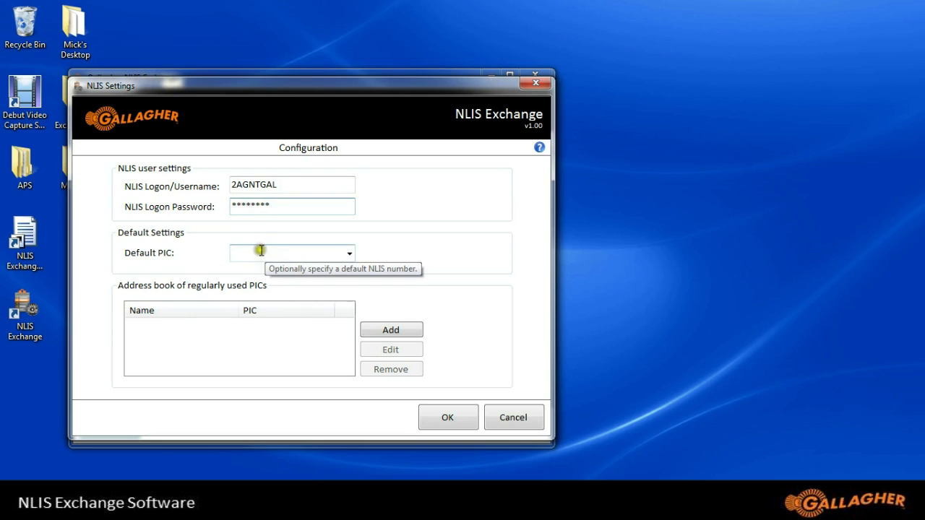
Fill in the Default PIC field with the property's own PIC number.
{"action": "left_click", "coordinate": [261, 250]}
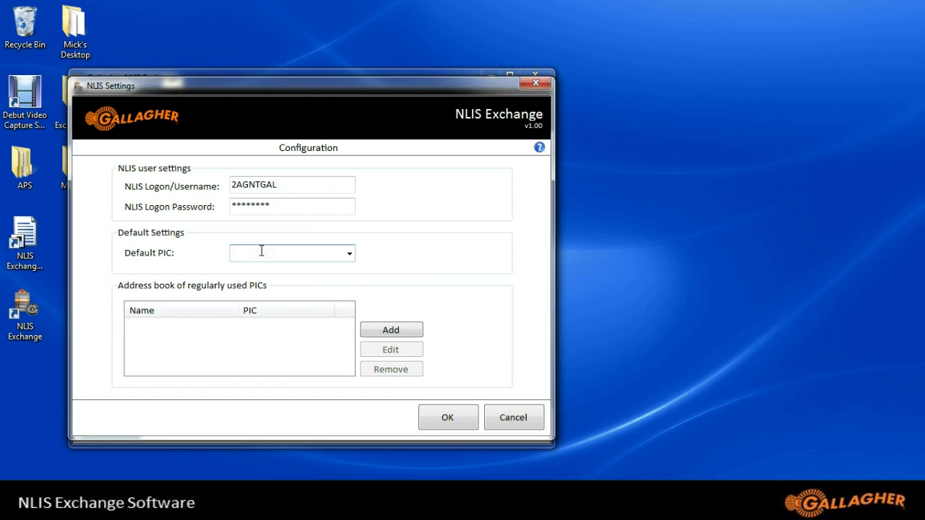
Add a first address book entry with the contact's name and PIC number.
{"action": "left_click", "coordinate": [389, 332]}
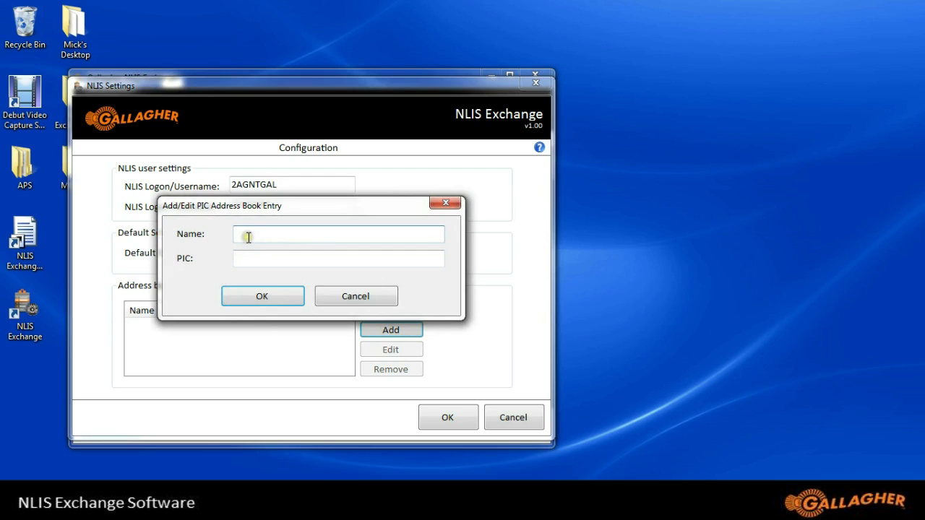
{"action": "left_click", "coordinate": [248, 237]}
{"action": "type", "text": "Fred"}
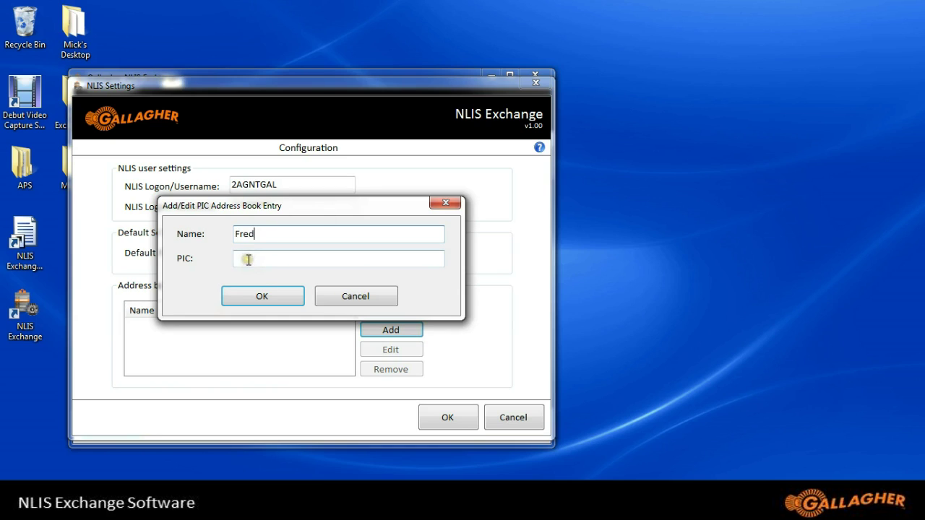
{"action": "left_click", "coordinate": [248, 259]}
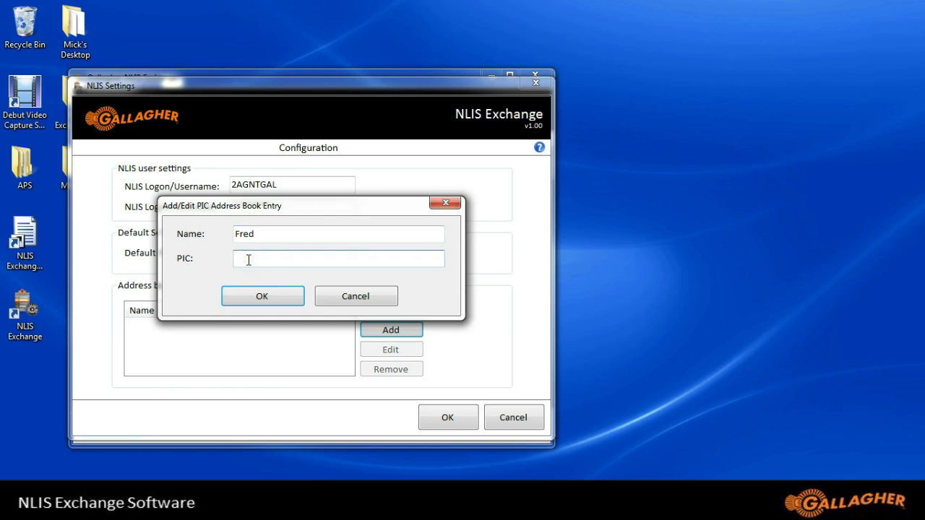
{"action": "left_click", "coordinate": [247, 261]}
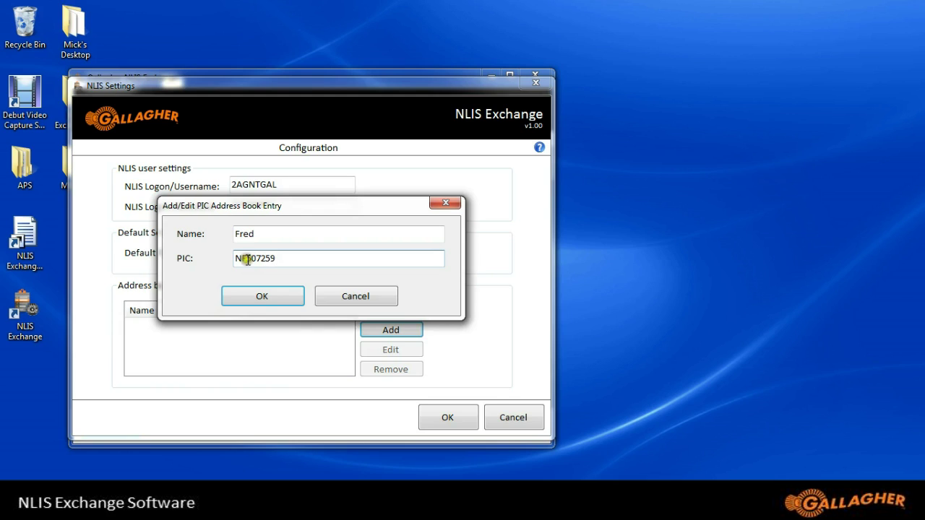
{"action": "left_click", "coordinate": [252, 295]}
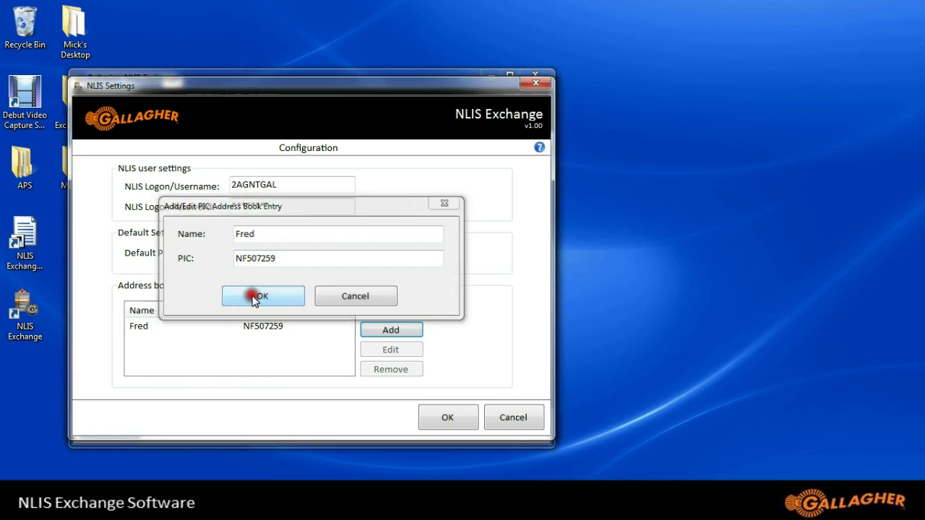
Add a second contact's name and PIC to the address book, then save the configuration.
{"action": "left_click", "coordinate": [388, 332]}
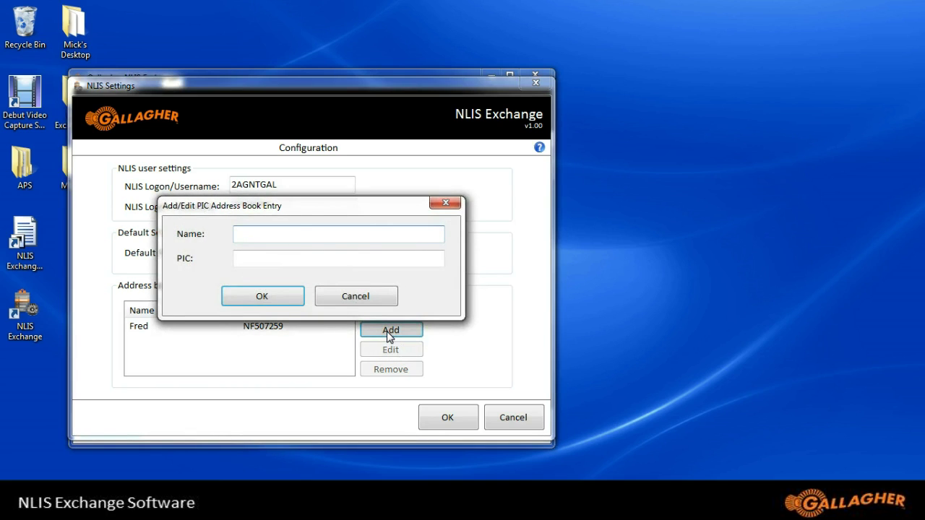
{"action": "type", "text": "Bob"}
{"action": "left_click", "coordinate": [239, 259]}
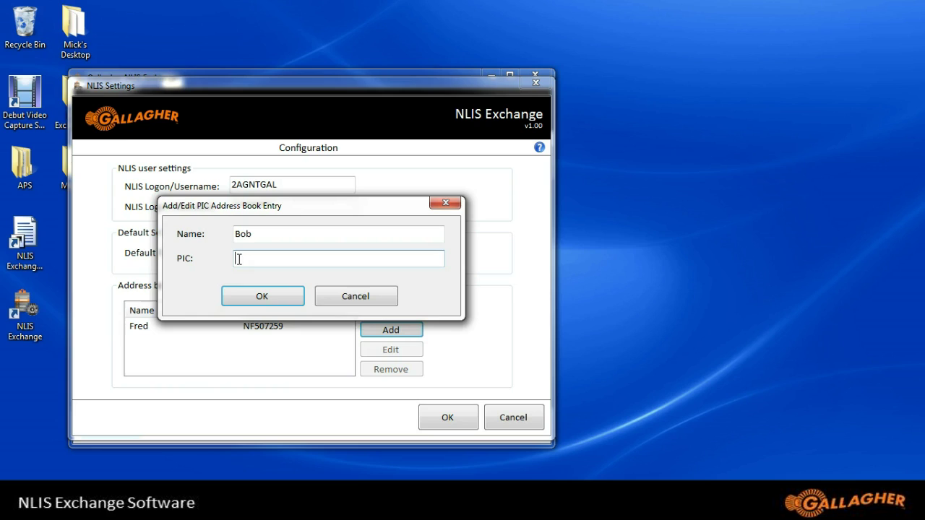
{"action": "left_click", "coordinate": [251, 297]}
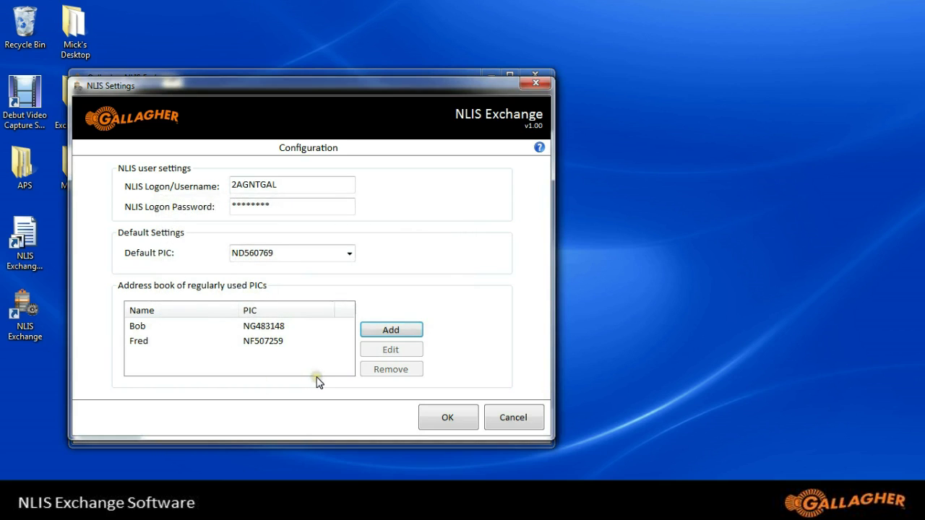
{"action": "left_click", "coordinate": [440, 420]}
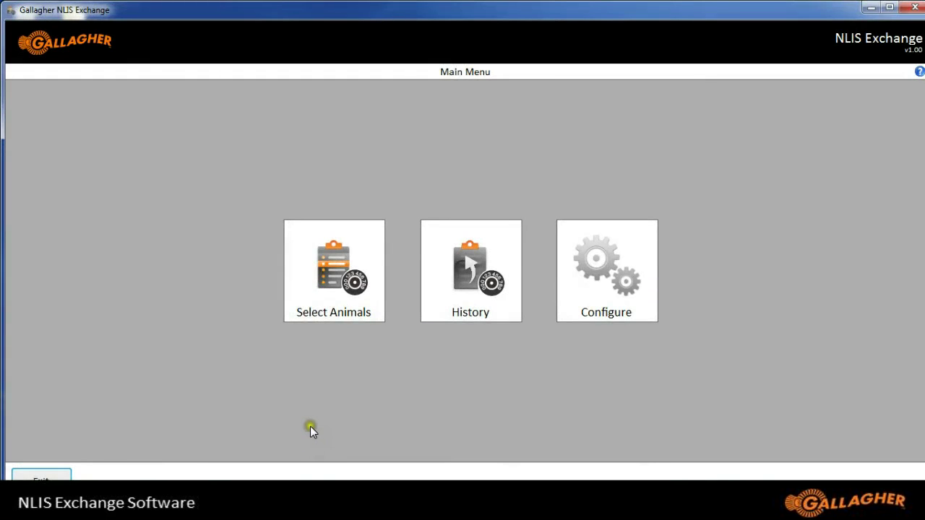
Open Select Animals from the Main Menu to list the saved weighing sessions.
{"action": "left_click", "coordinate": [336, 284]}
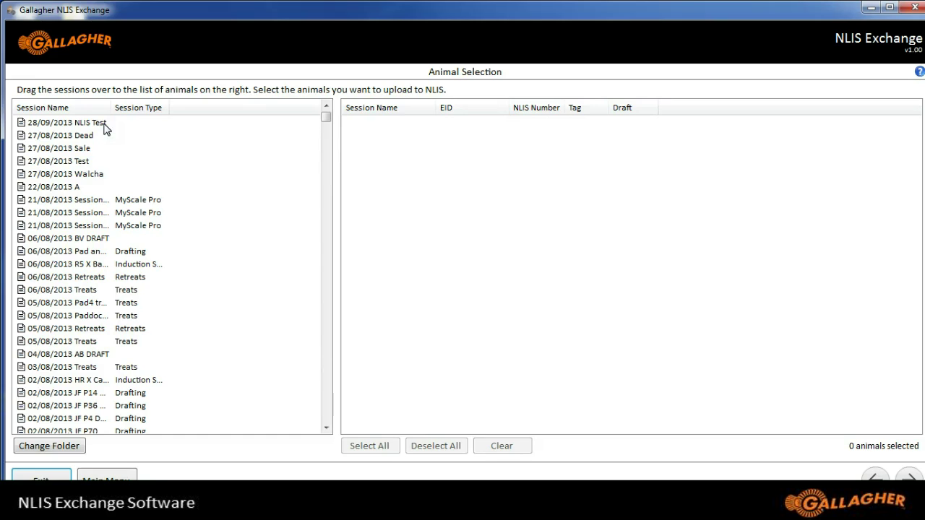
Load the 28/09/2013 NLIS Test session and keep only its first three animals selected.
{"action": "left_click", "coordinate": [102, 124]}
{"action": "mouse_move", "coordinate": [102, 124]}
{"action": "left_mouse_down"}
{"action": "mouse_move", "coordinate": [117, 142]}
{"action": "mouse_move", "coordinate": [405, 168]}
{"action": "left_mouse_up"}
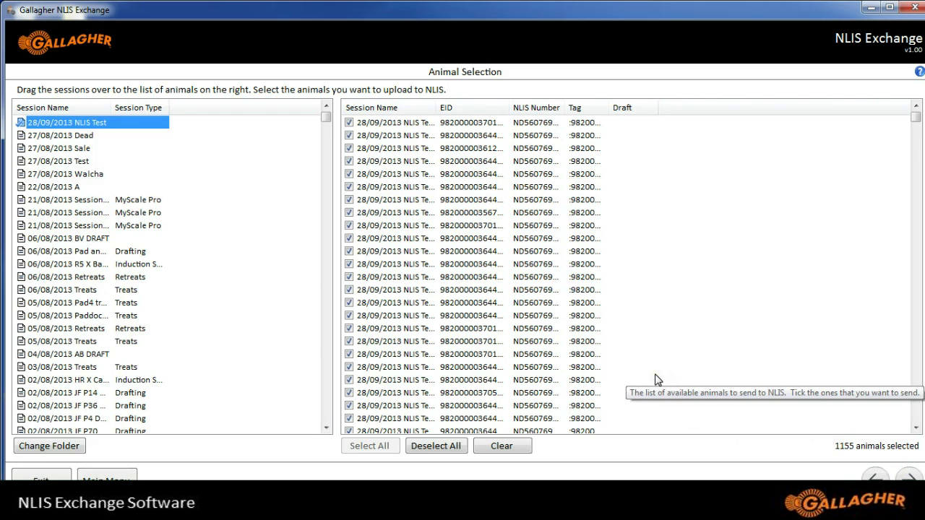
{"action": "left_click", "coordinate": [453, 446]}
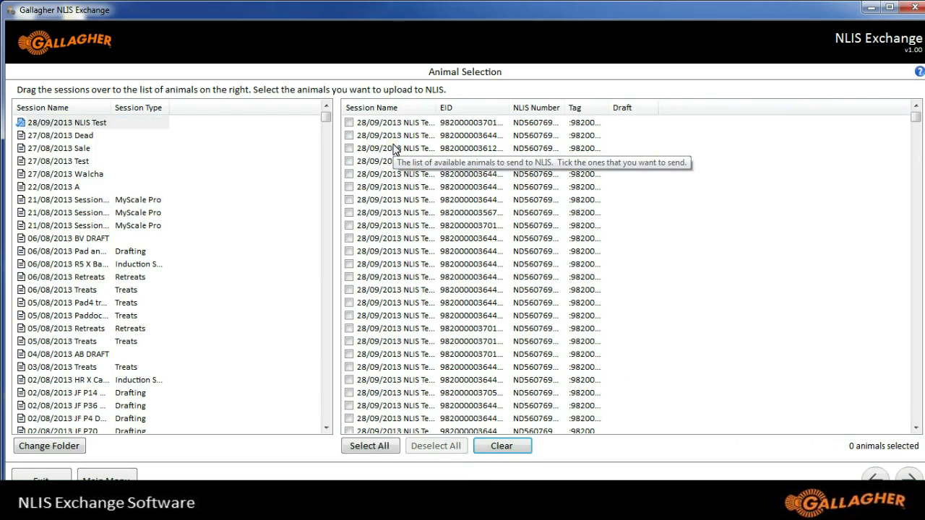
{"action": "left_click", "coordinate": [349, 123]}
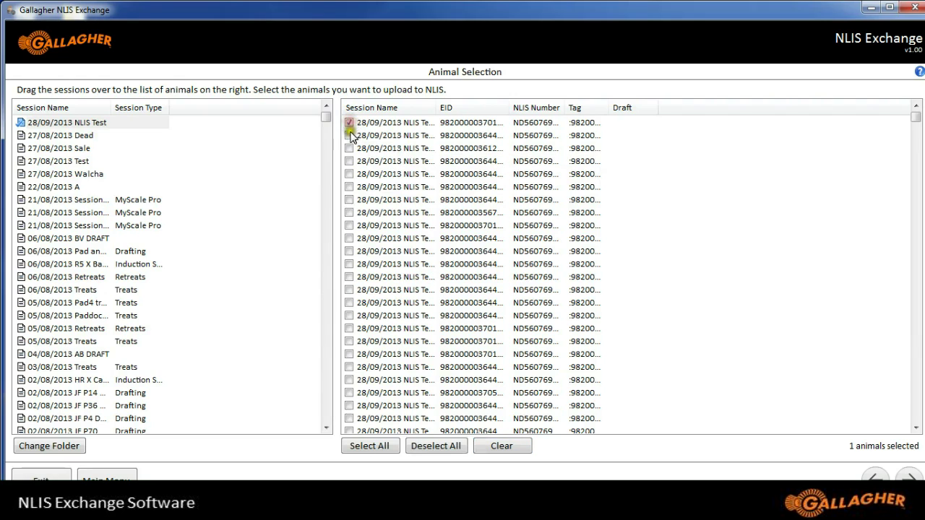
{"action": "left_click", "coordinate": [349, 135]}
{"action": "left_click", "coordinate": [350, 148]}
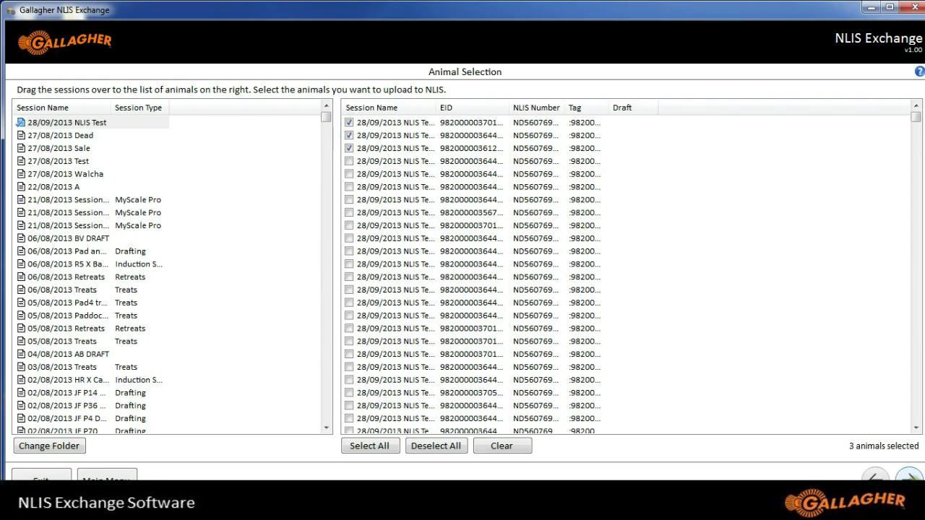
{"action": "left_click", "coordinate": [910, 478]}
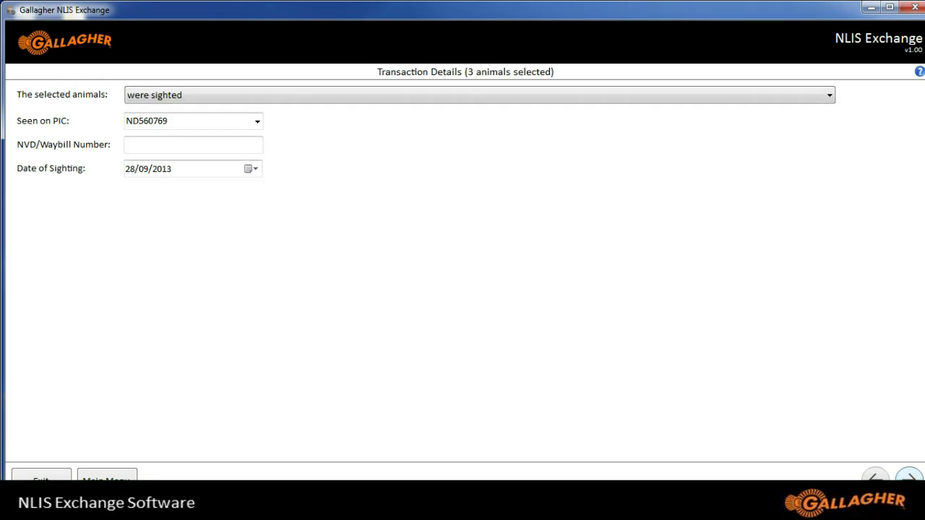
Mark the three animals as transferring off the property to the first address-book PIC.
{"action": "left_click", "coordinate": [831, 98]}
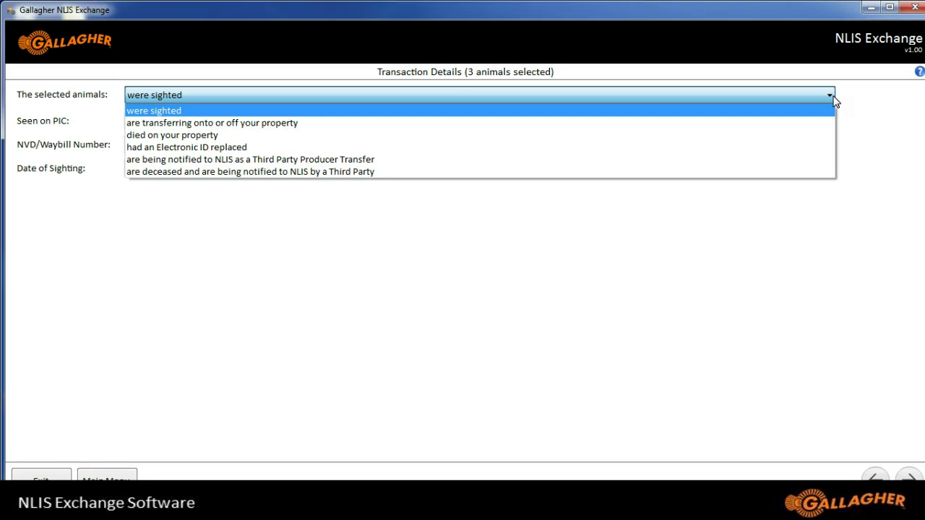
{"action": "left_click", "coordinate": [360, 124]}
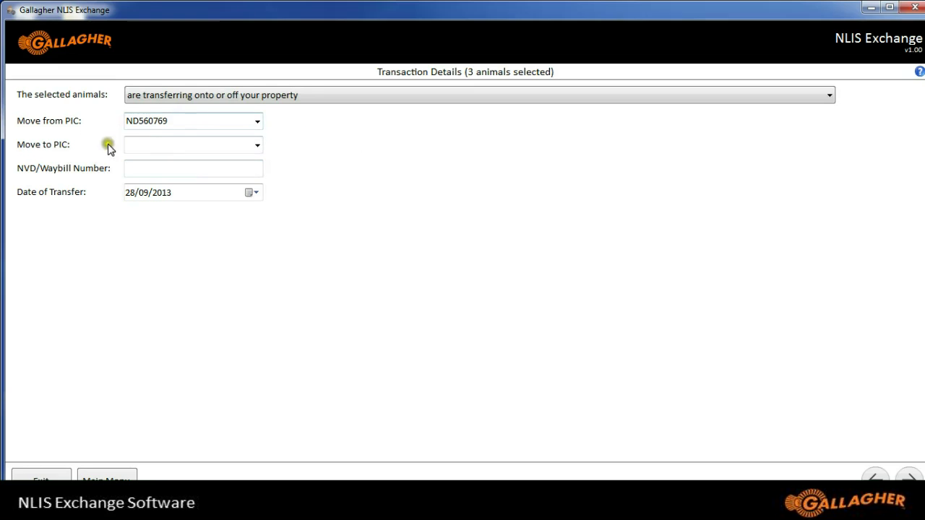
{"action": "left_click", "coordinate": [258, 147]}
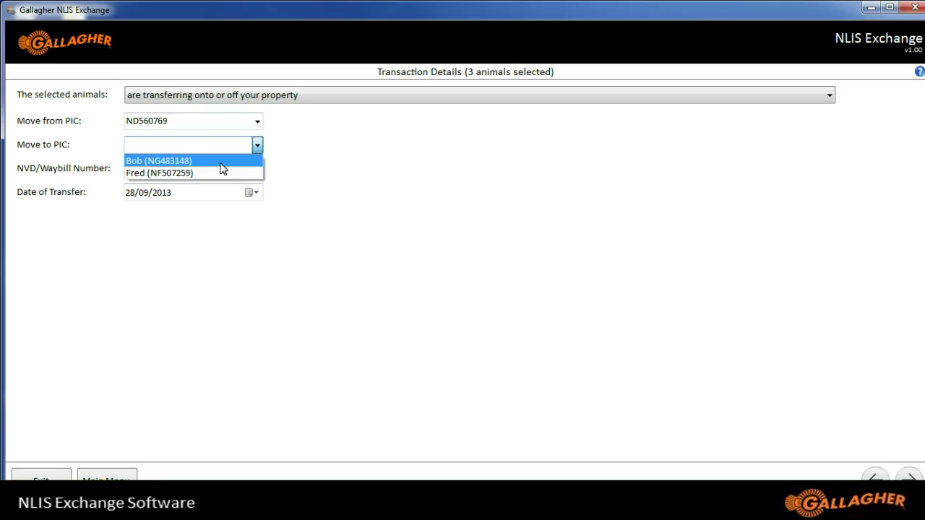
{"action": "left_click", "coordinate": [223, 162]}
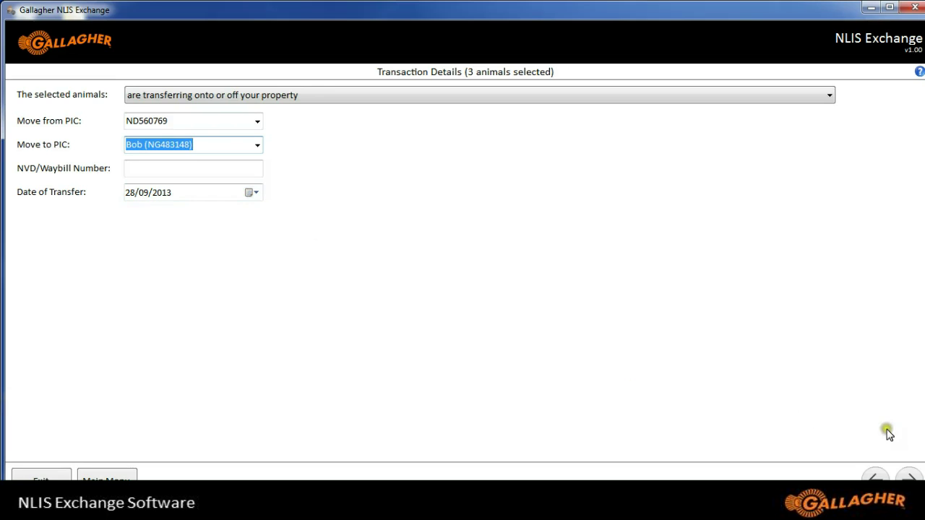
{"action": "left_click", "coordinate": [910, 477]}
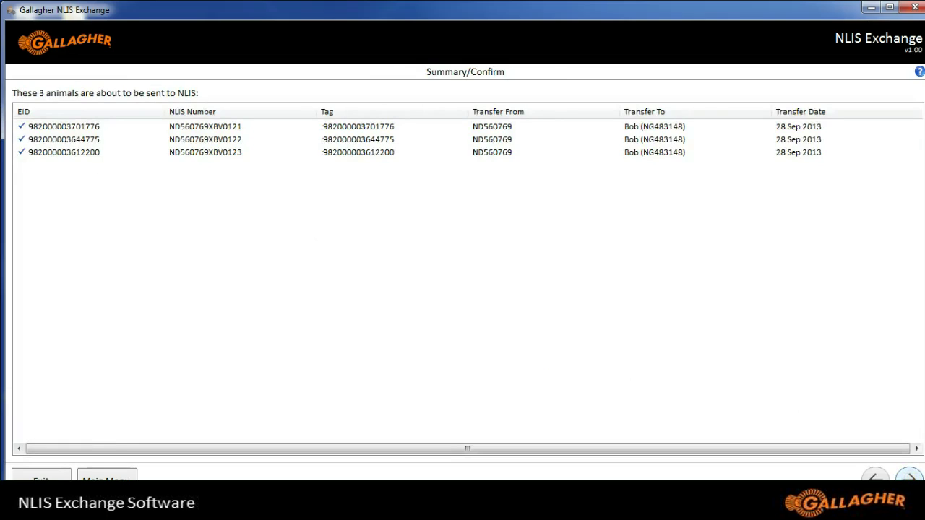
Upload the three-animal transfer to NLIS from the Summary/Confirm page.
{"action": "mouse_move", "coordinate": [646, 354]}
{"action": "left_click", "coordinate": [909, 479]}
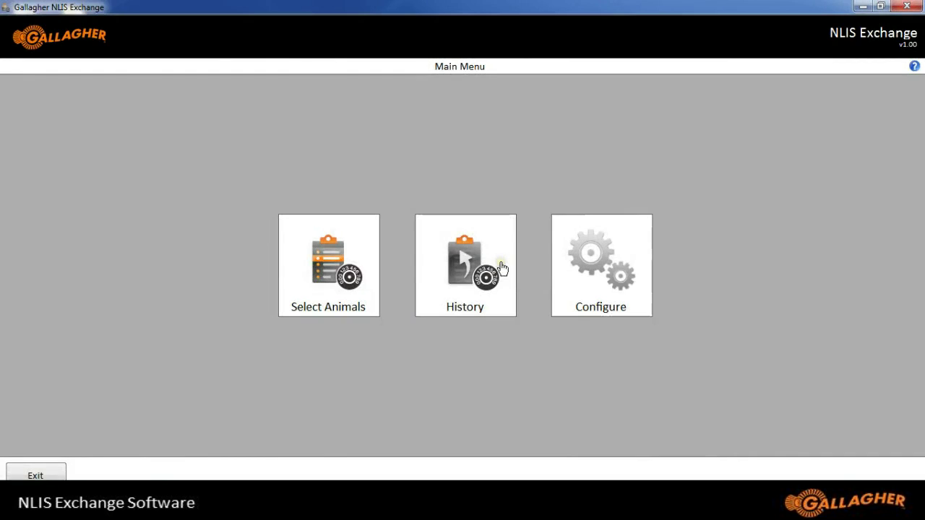
Confirm the 28/09/2013 Transfer succeeded in History's details, then open the History help guide.
{"action": "left_click", "coordinate": [477, 278]}
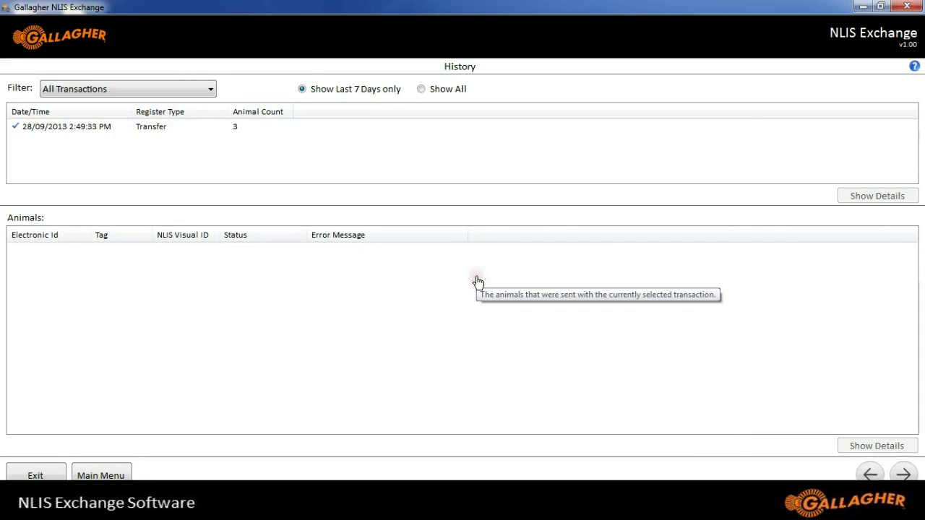
{"action": "left_click", "coordinate": [141, 129]}
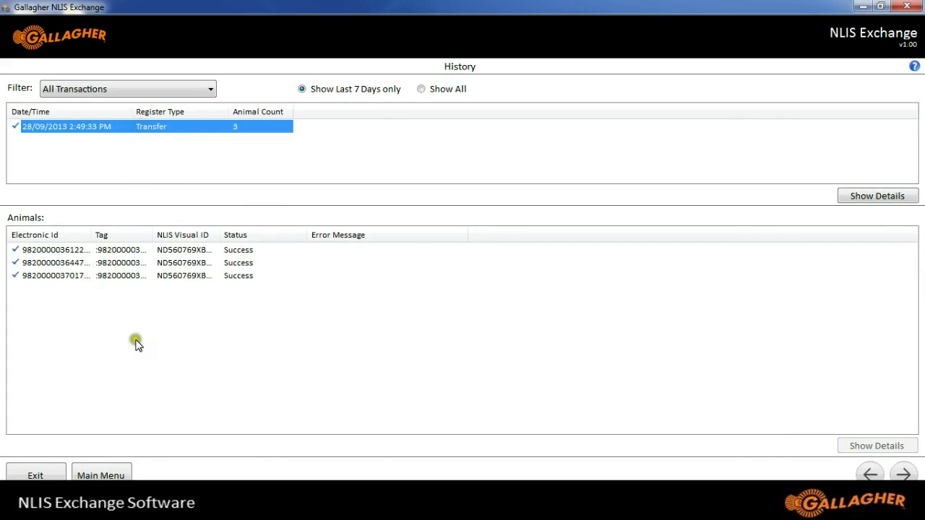
{"action": "left_click", "coordinate": [885, 197]}
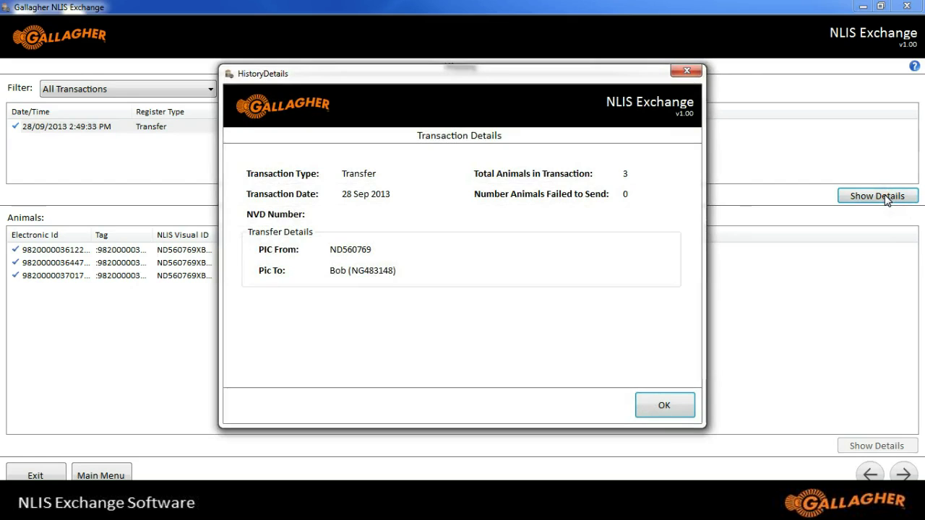
{"action": "left_click", "coordinate": [684, 406]}
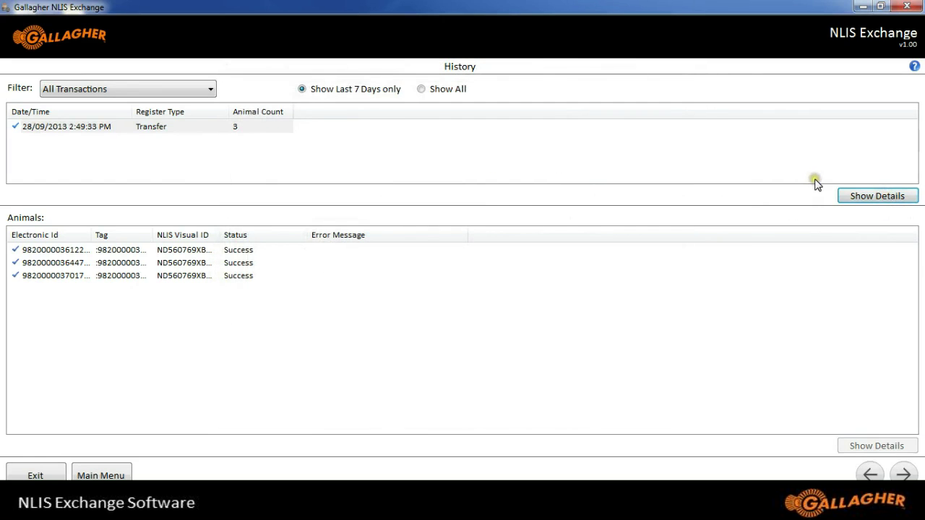
{"action": "left_click", "coordinate": [915, 67]}
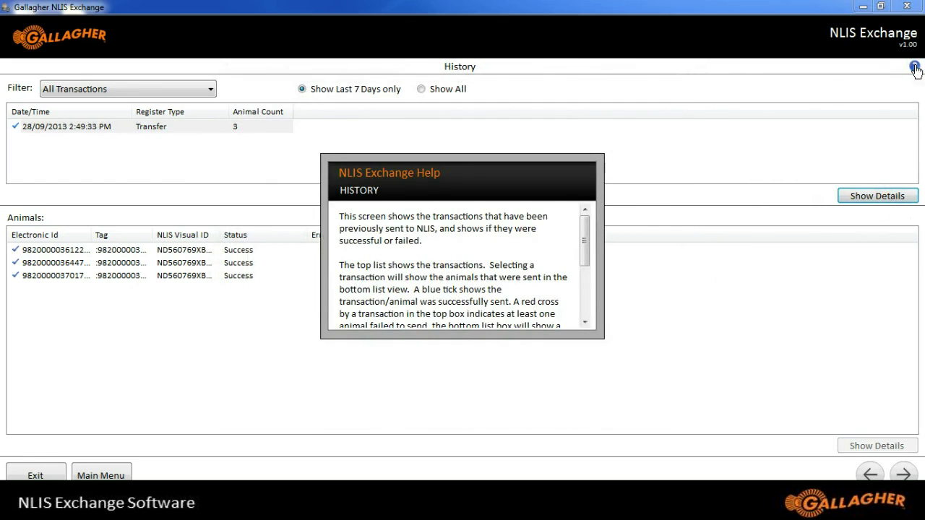
{"action": "left_click_drag", "start_coordinate": [584, 247], "coordinate": [586, 298]}
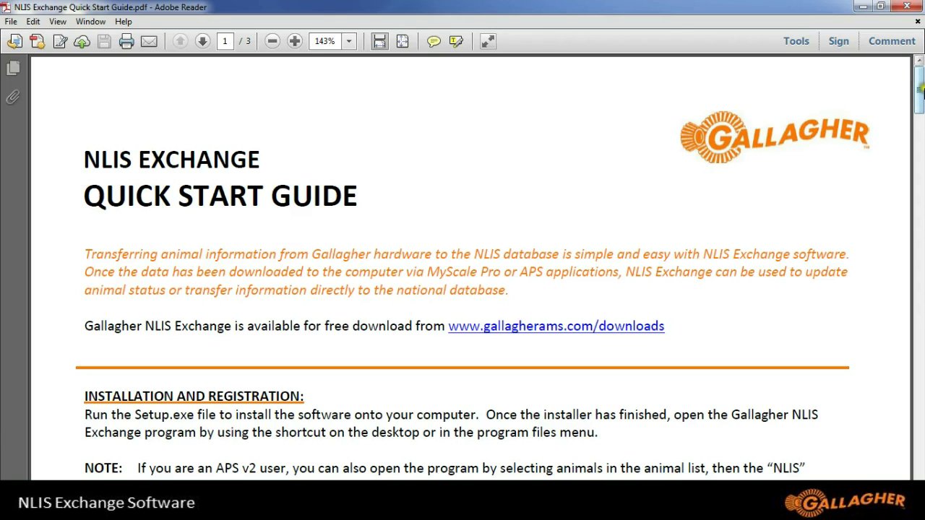
Scroll the Quick Start Guide down to the Main Menu section.
{"action": "left_click", "coordinate": [921, 92]}
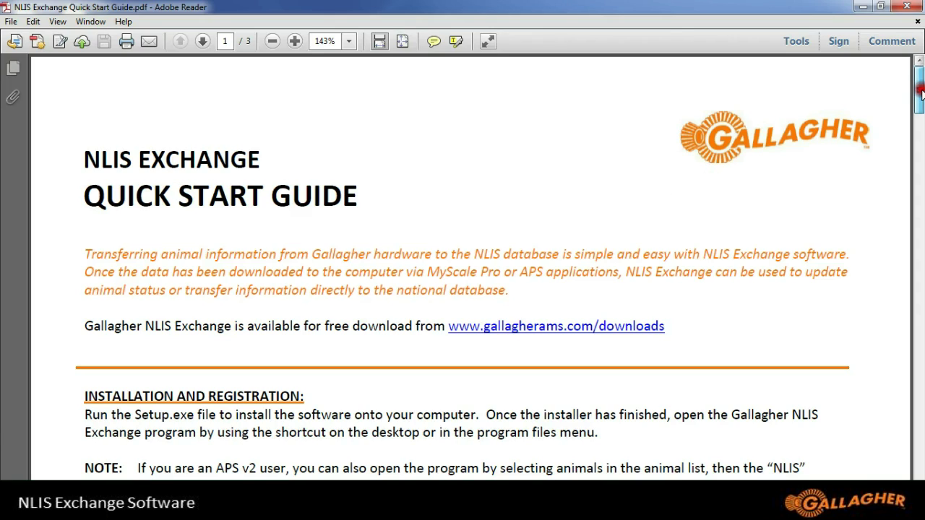
{"action": "left_click_drag", "start_coordinate": [921, 93], "coordinate": [920, 173]}
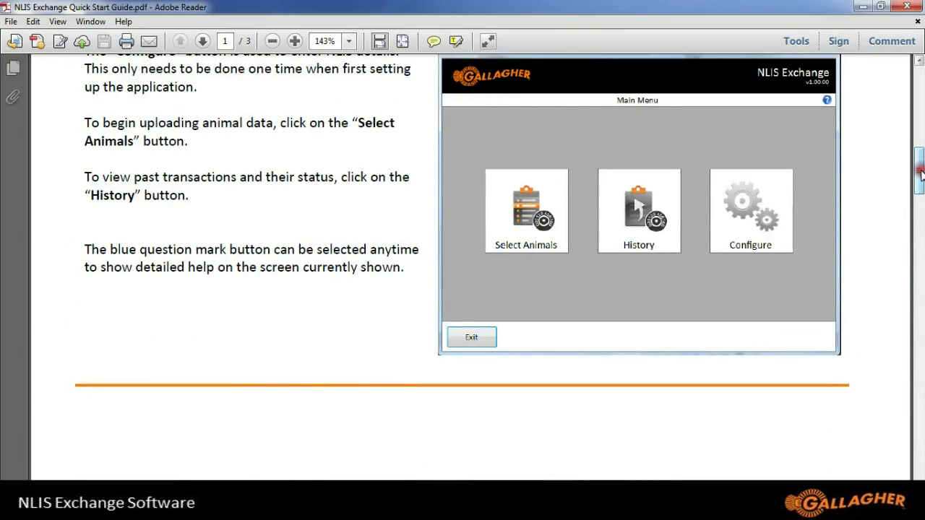